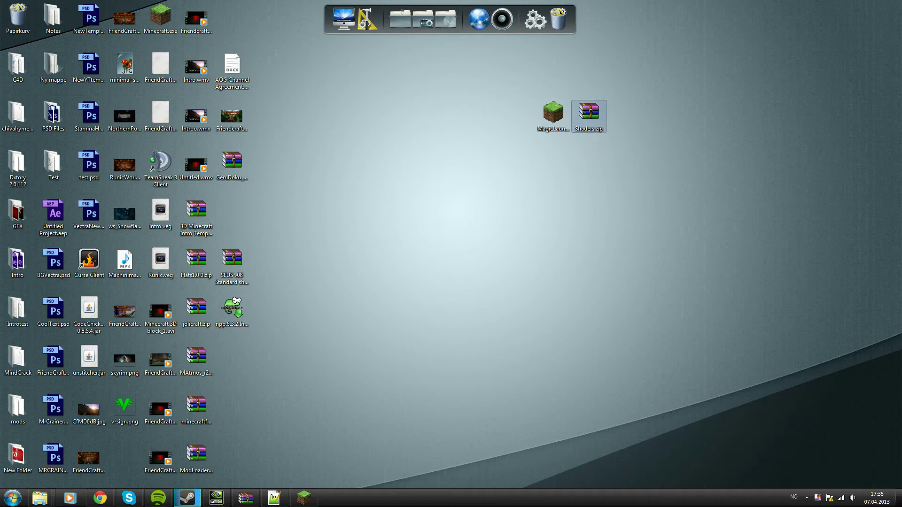
click(553, 115)
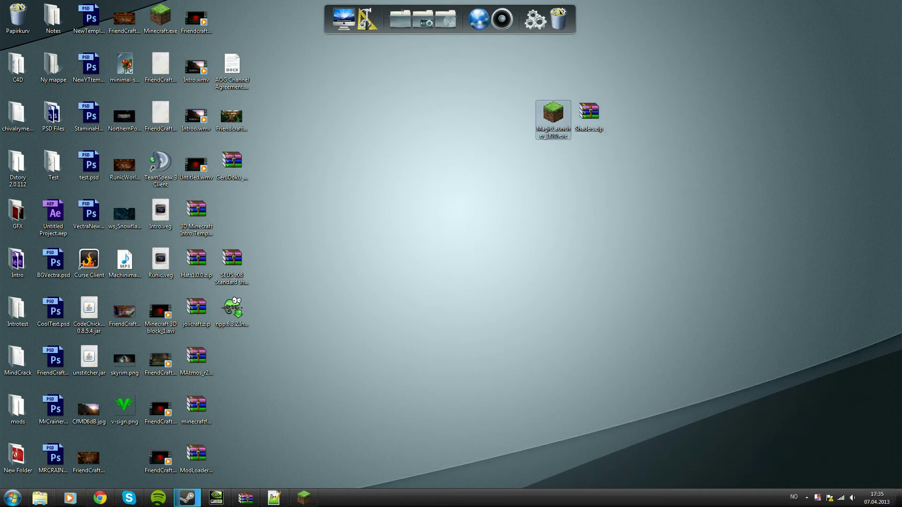
click(593, 117)
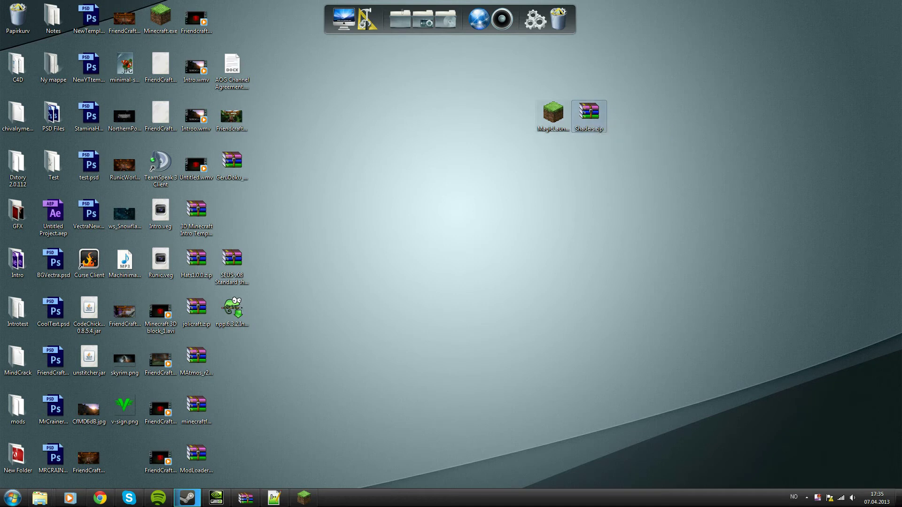
click(555, 115)
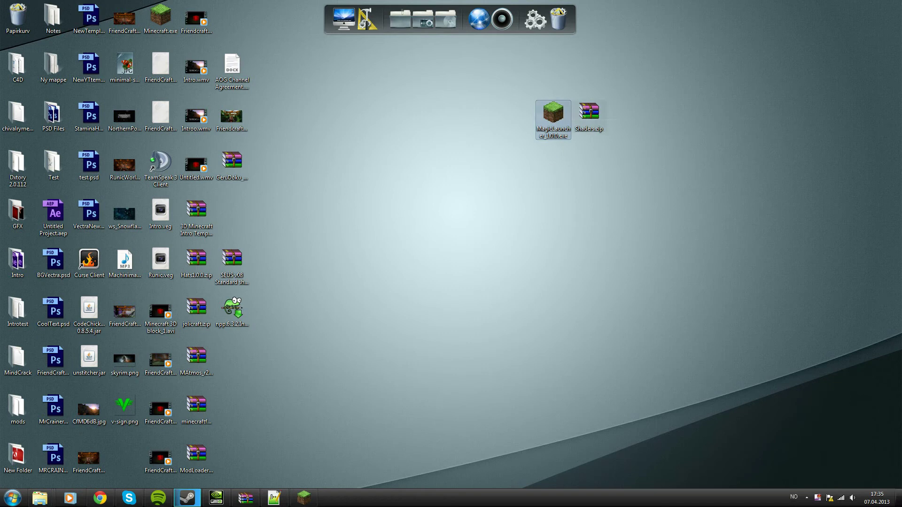
click(592, 112)
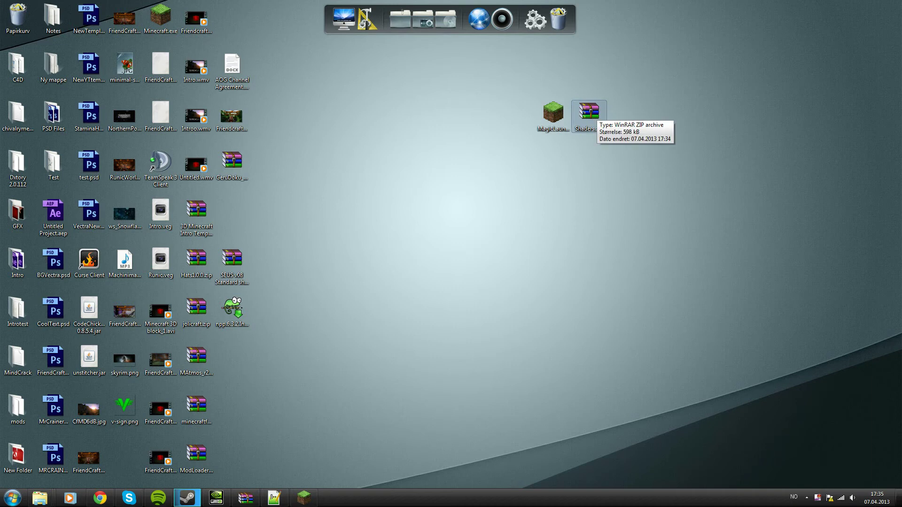
Extract all three archives from Shaders.zip to the desktop, close the archive and place the Magic Launcher icon near the extracted files
double_click(589, 113)
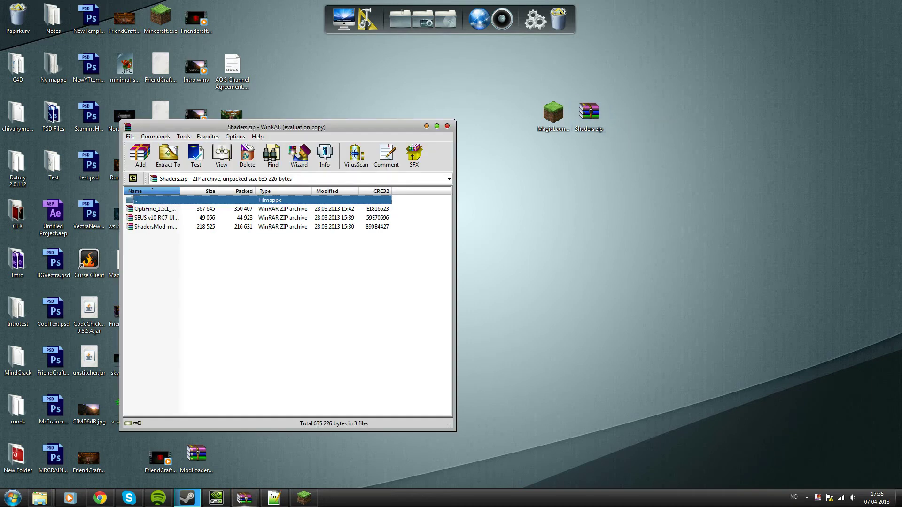
click(155, 209)
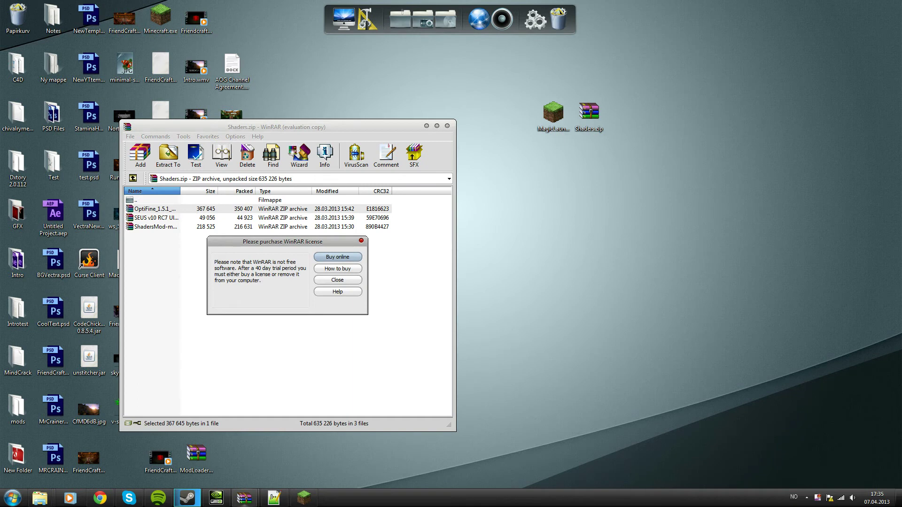
key(Escape)
key(ctrl+a)
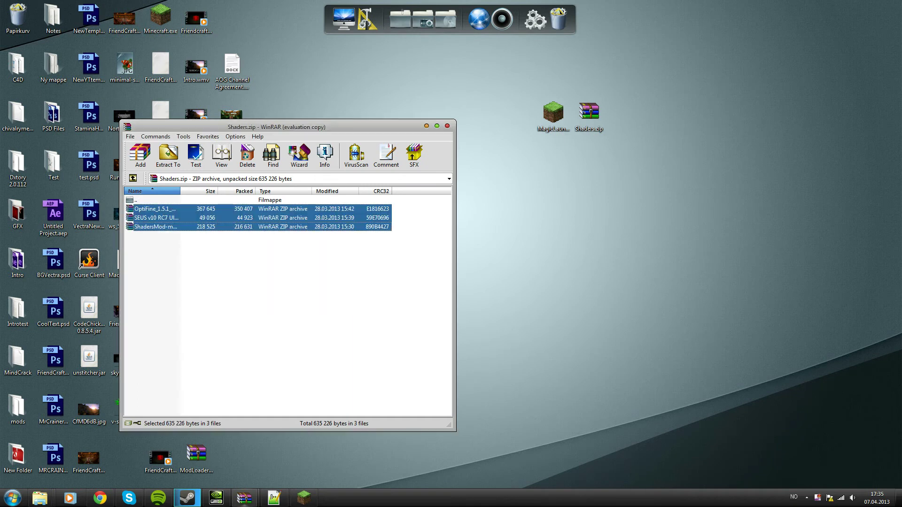
drag(155, 227, 732, 162)
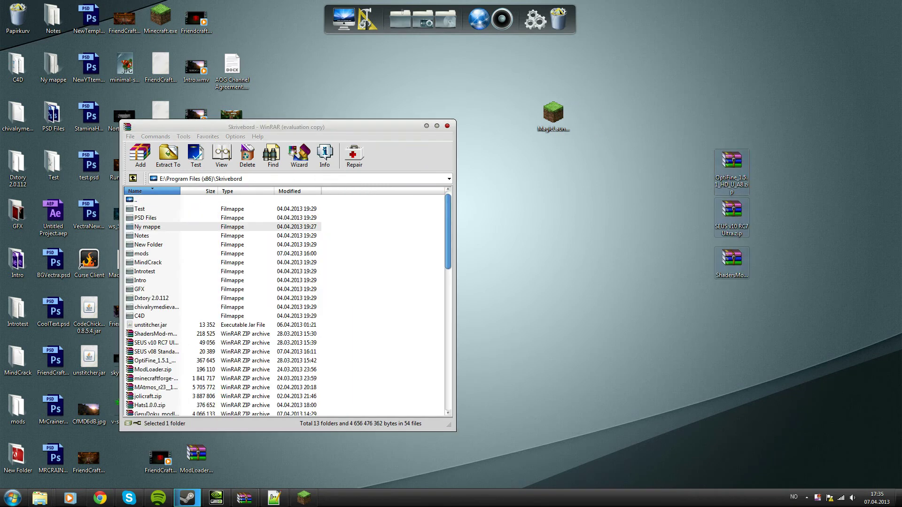
click(448, 126)
drag(553, 113, 660, 163)
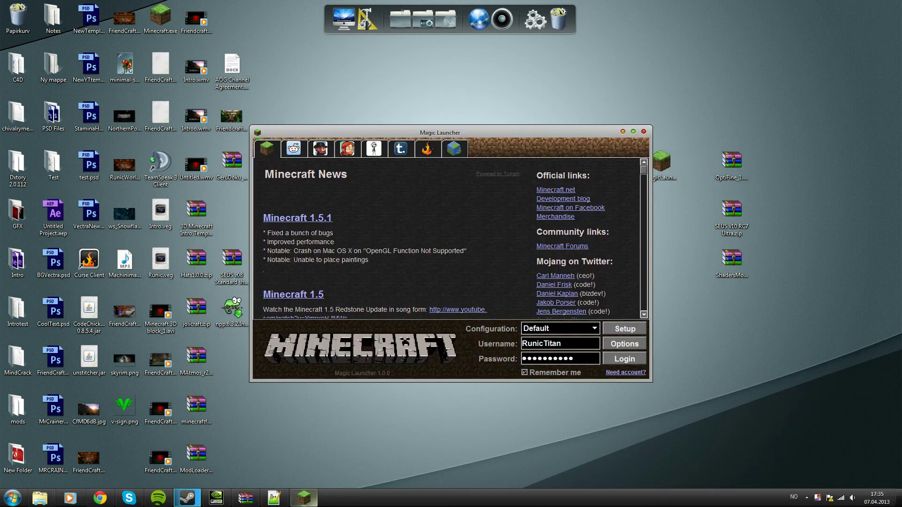
Try to add a mod file in the setup of Magic Launcher's Default configuration
drag(531, 133, 503, 138)
click(593, 334)
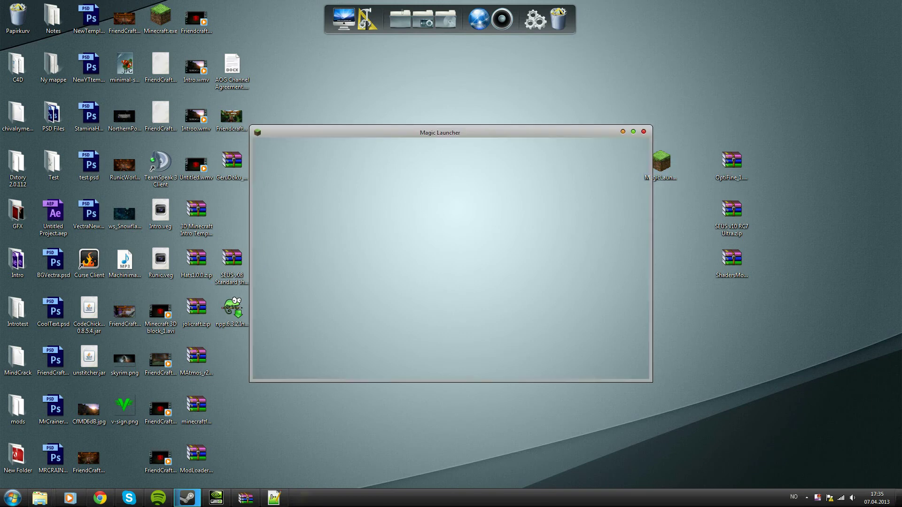
click(624, 328)
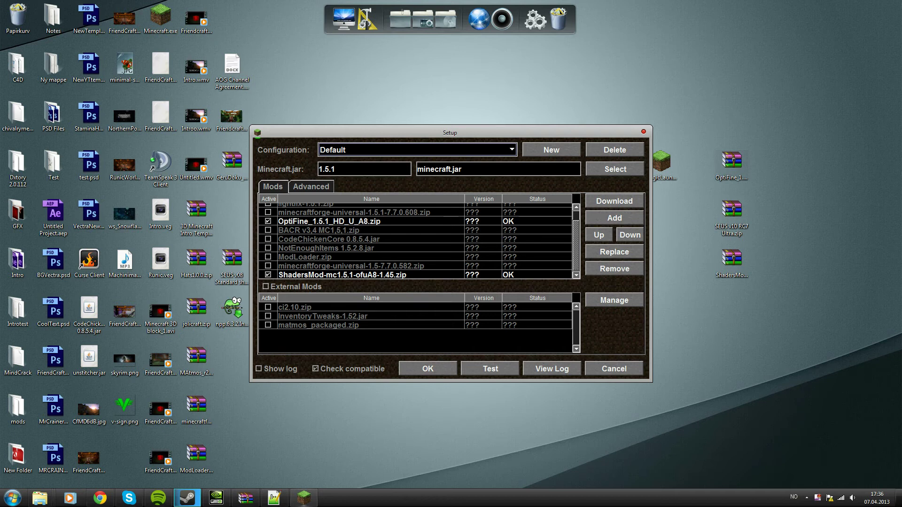
click(614, 217)
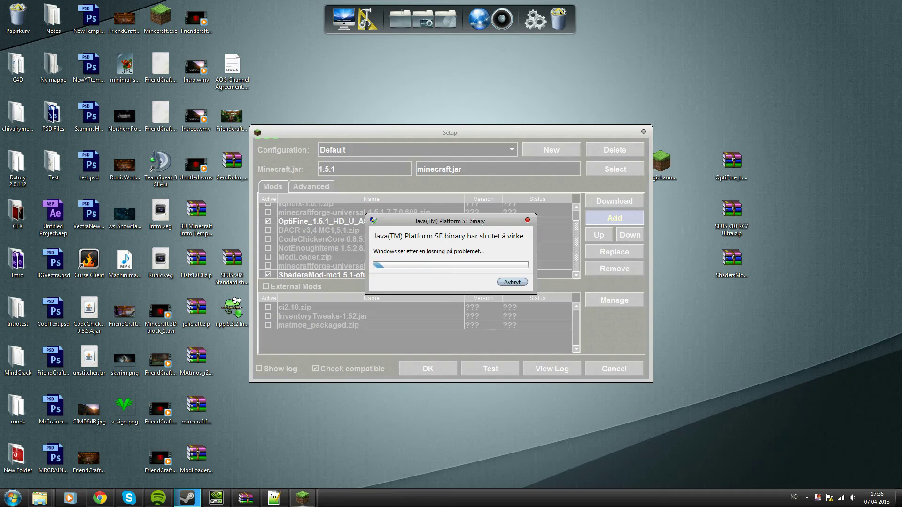
Relaunch Magic Launcher and add ShadersMod-mc1.5.1-ofuA8-1.45.zip from the desktop to the Default configuration's mods
double_click(661, 163)
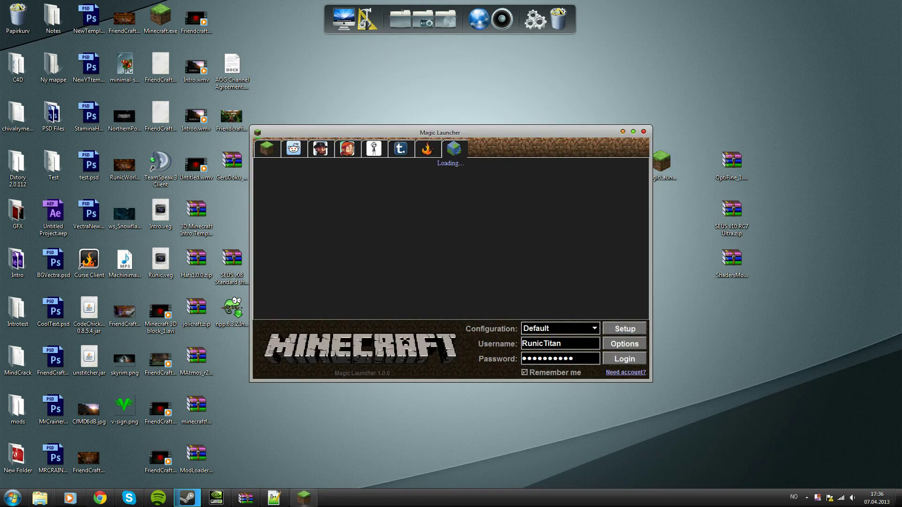
click(625, 328)
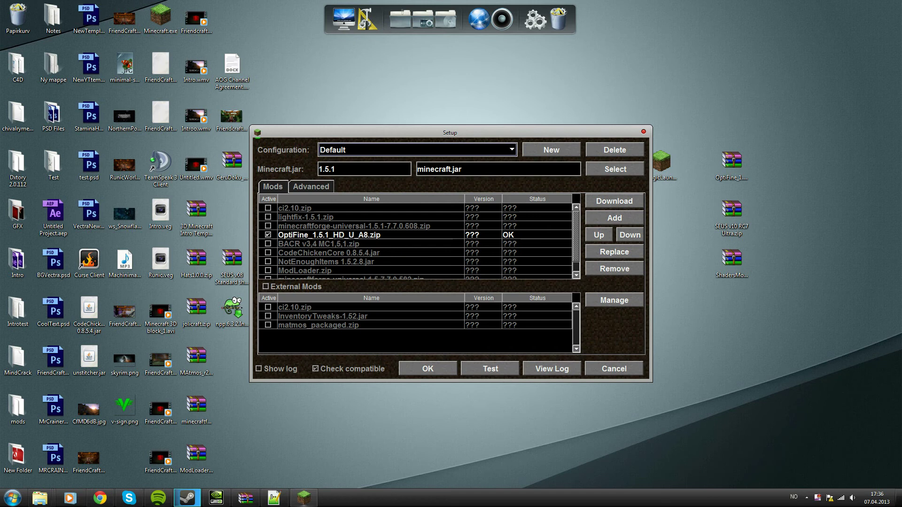
click(731, 259)
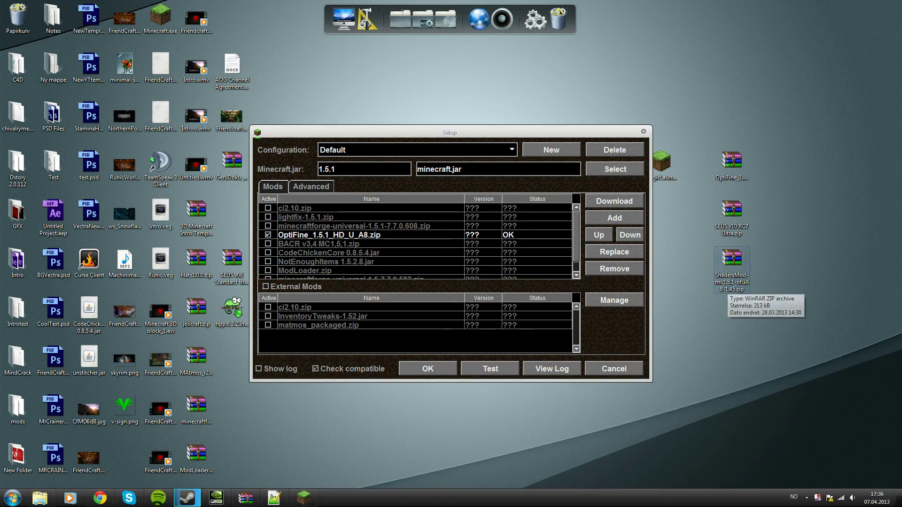
drag(731, 260, 413, 240)
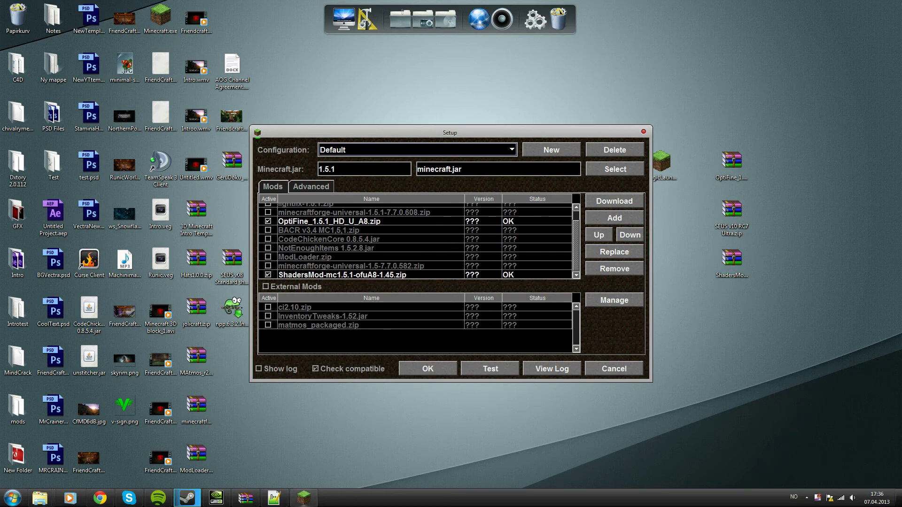
Reorder OptiFine_1.5.1_HD_U_A8.zip to sit directly above the ShadersMod entry and save the setup
click(348, 221)
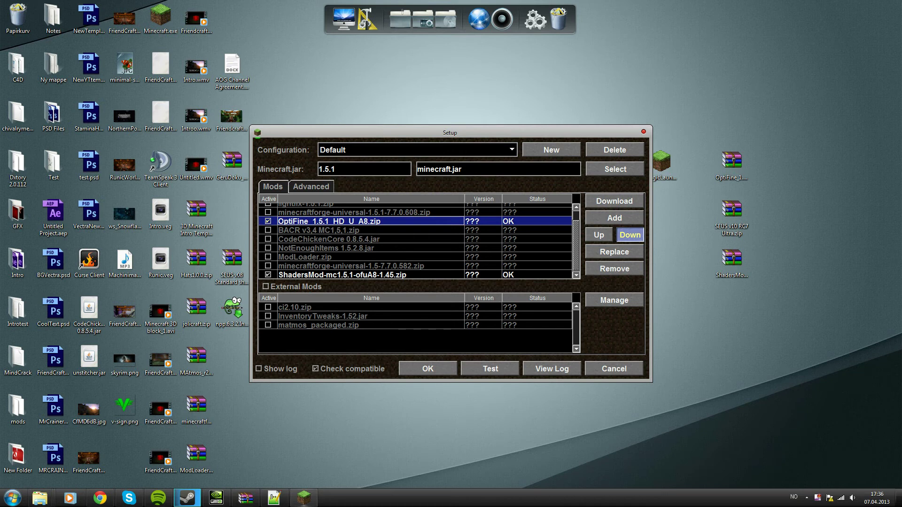
click(630, 235)
click(629, 235)
click(630, 235)
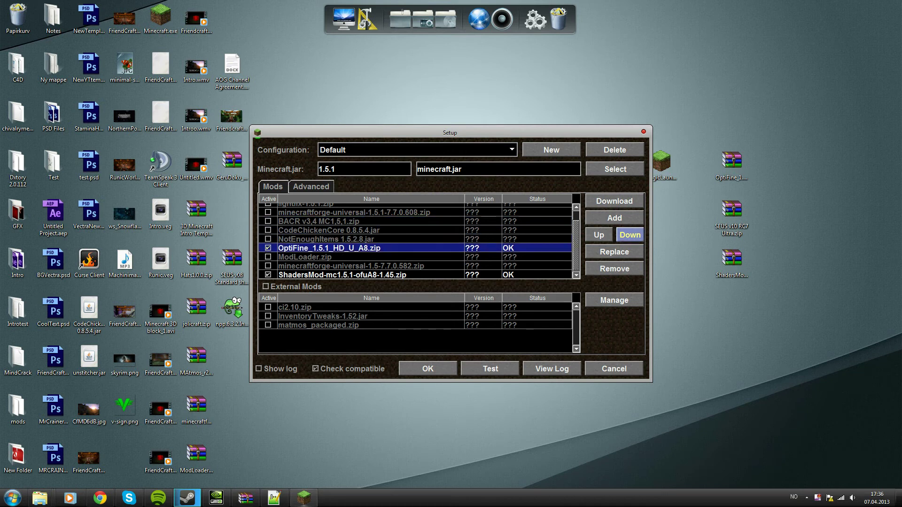
click(629, 235)
click(629, 235)
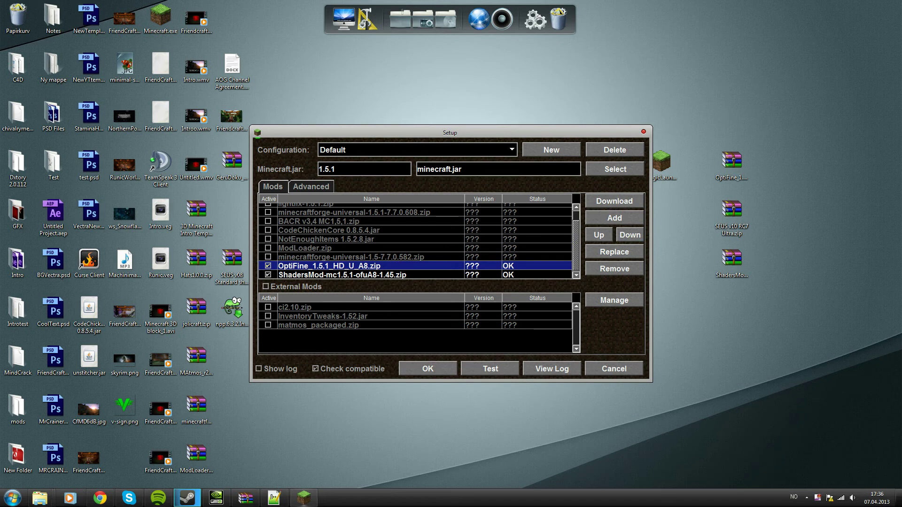
click(428, 368)
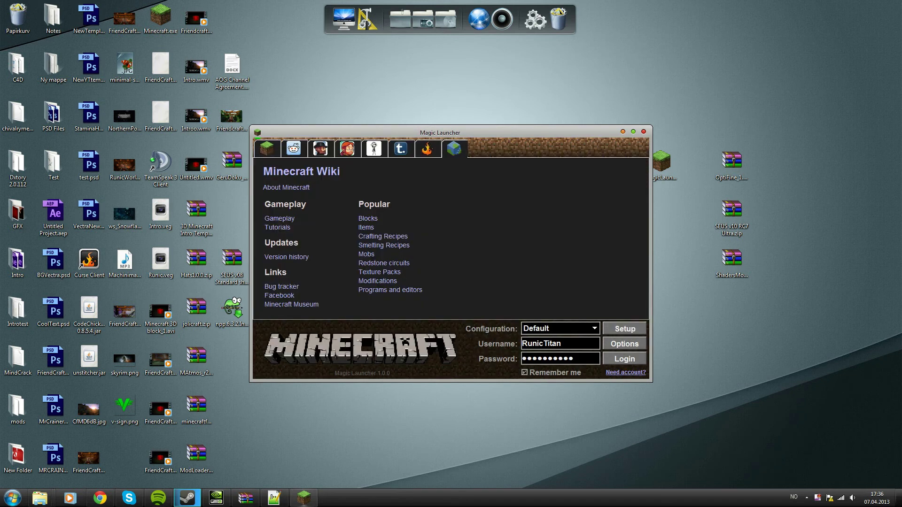
Log in with the saved account to start Minecraft and open the shaderpacks folder from the Shaders options
key(Return)
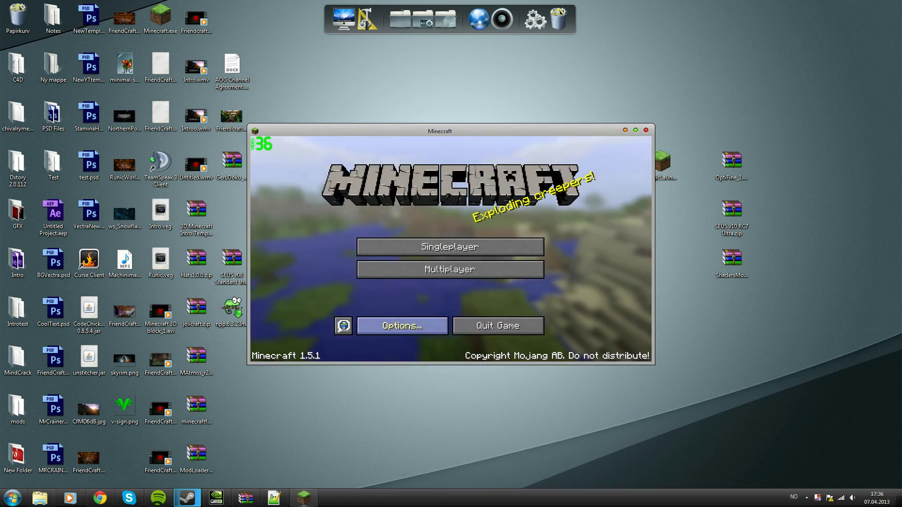
click(402, 320)
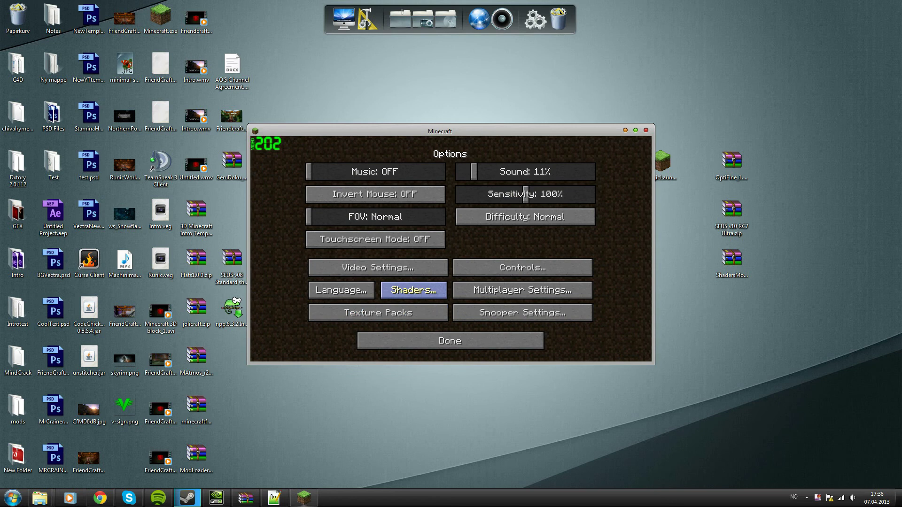
click(414, 290)
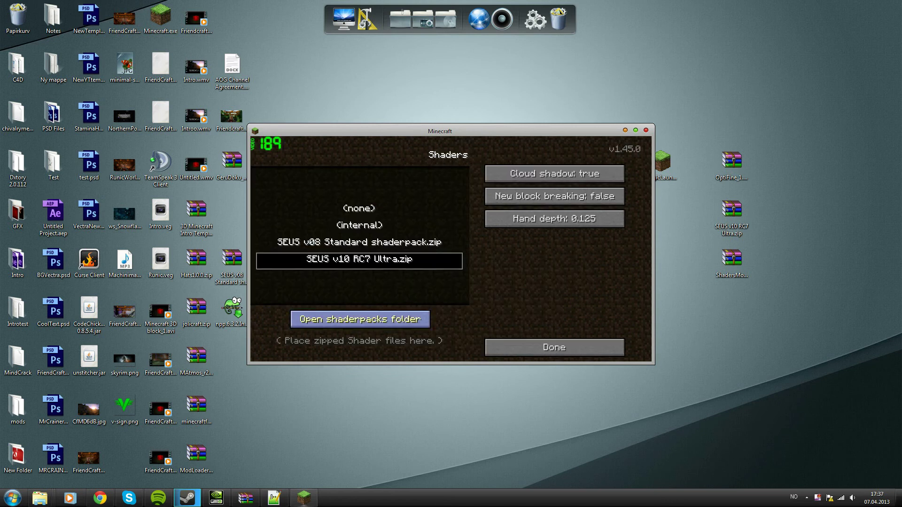
click(360, 319)
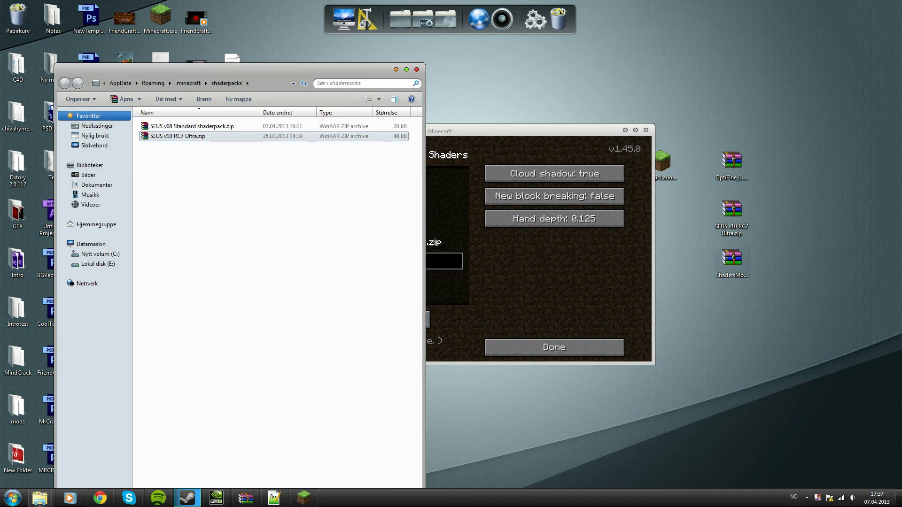
Check the shaderpacks folder against SEUS v10 RC7 Ultra.zip on the desktop and close the folder
click(690, 272)
click(731, 216)
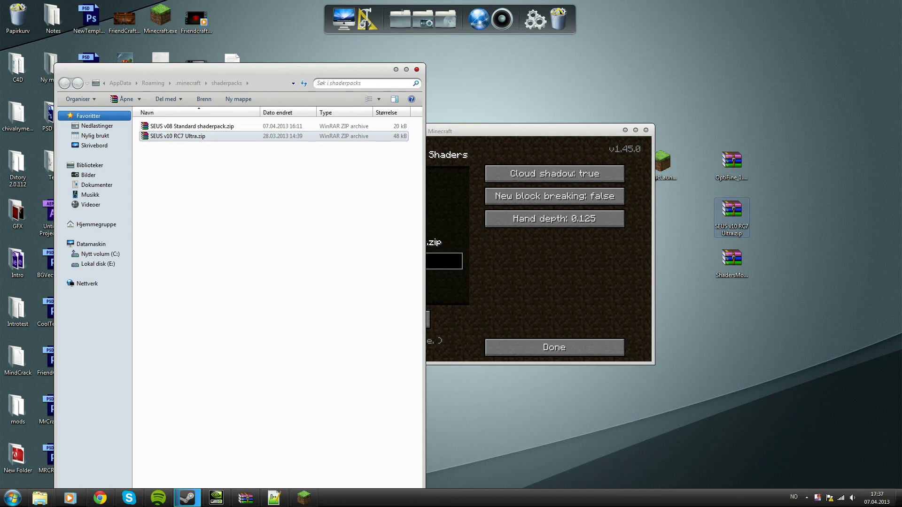
click(416, 70)
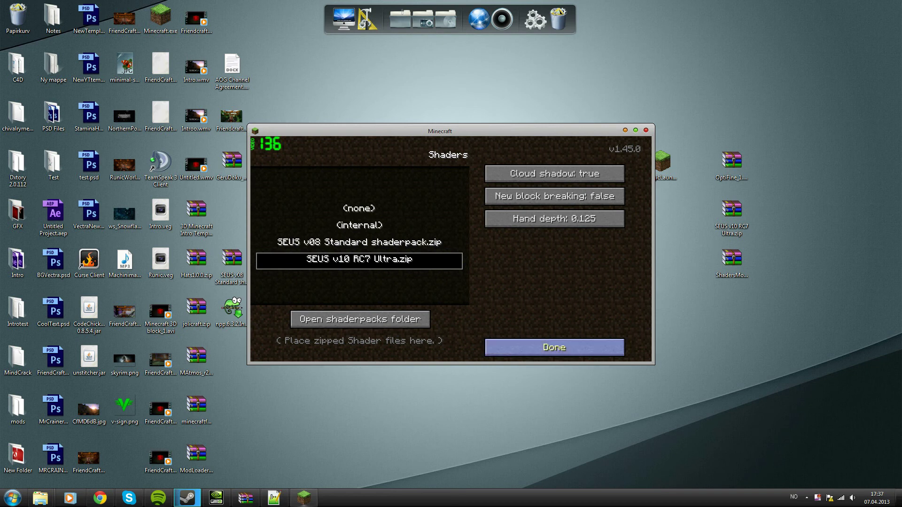
Leave the Shaders options and set Advanced OpenGL to Fast in the video settings
click(555, 347)
click(376, 267)
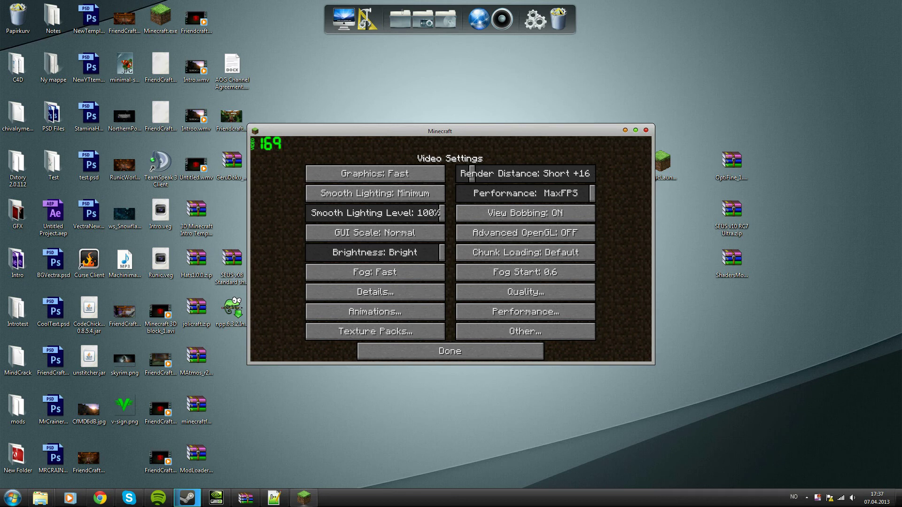
click(525, 233)
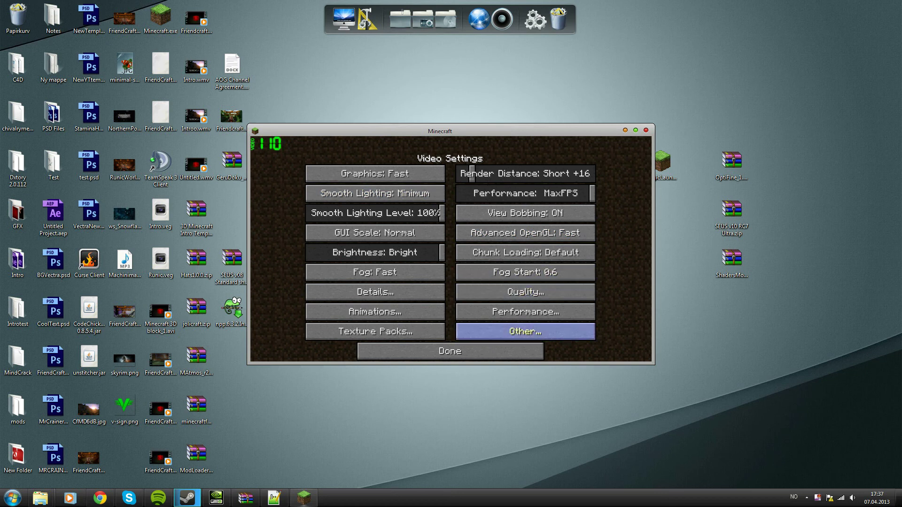
Review the video quality and performance settings, and return to the main menu
click(525, 292)
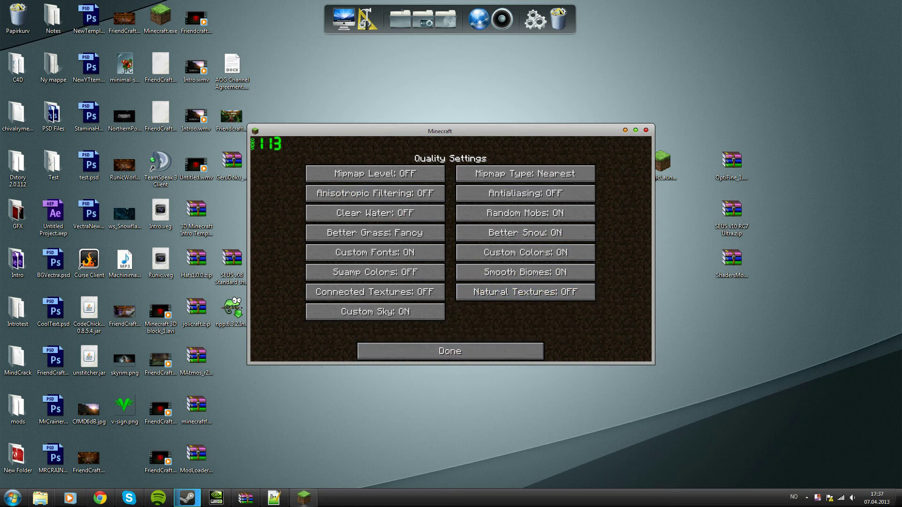
click(450, 351)
click(525, 311)
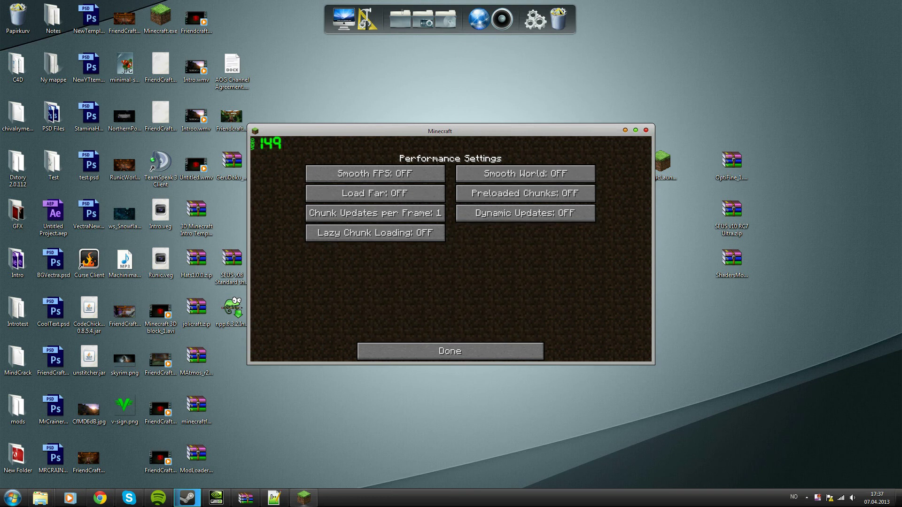
click(450, 351)
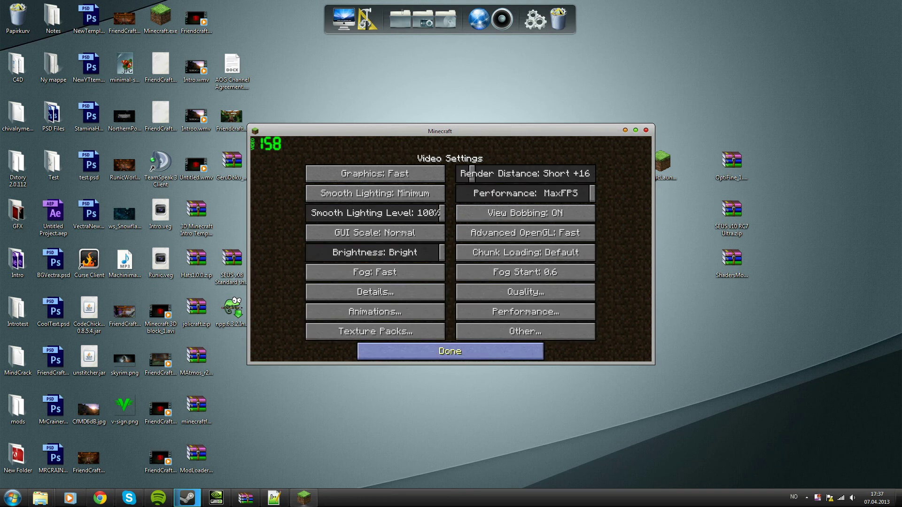
click(450, 350)
click(450, 340)
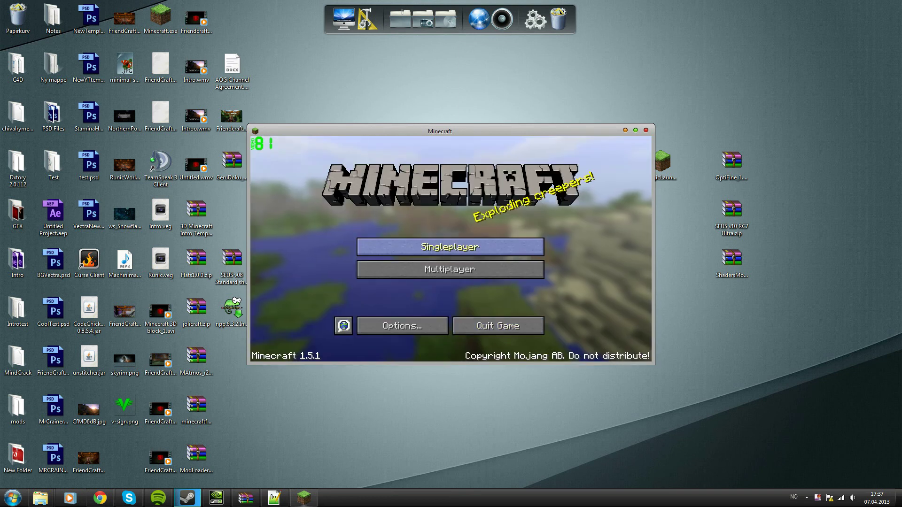
Load the first singleplayer world and move backward to view the shader effects around the placed blocks
click(450, 246)
click(411, 184)
click(376, 322)
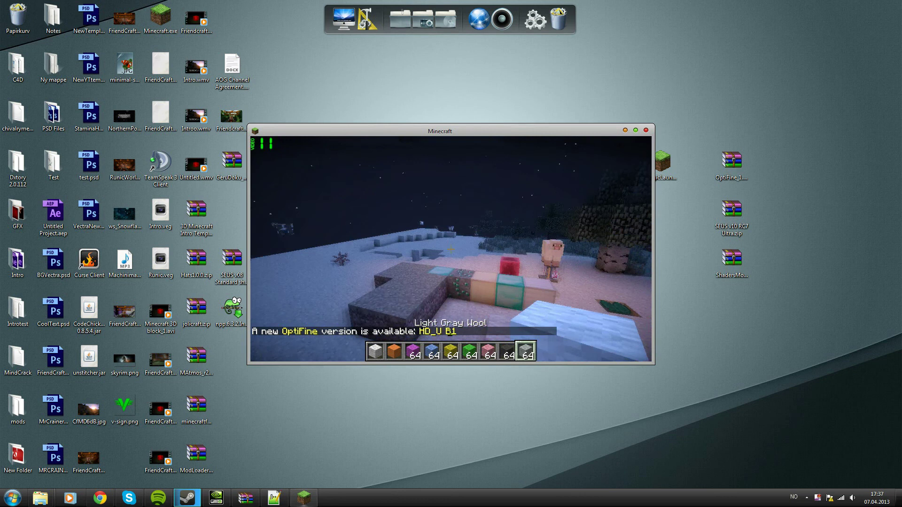
key(s)
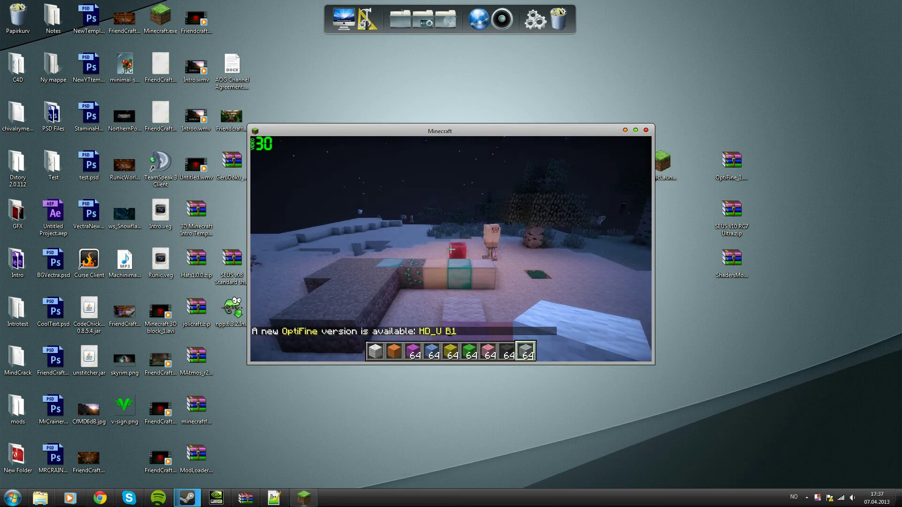
key(s)
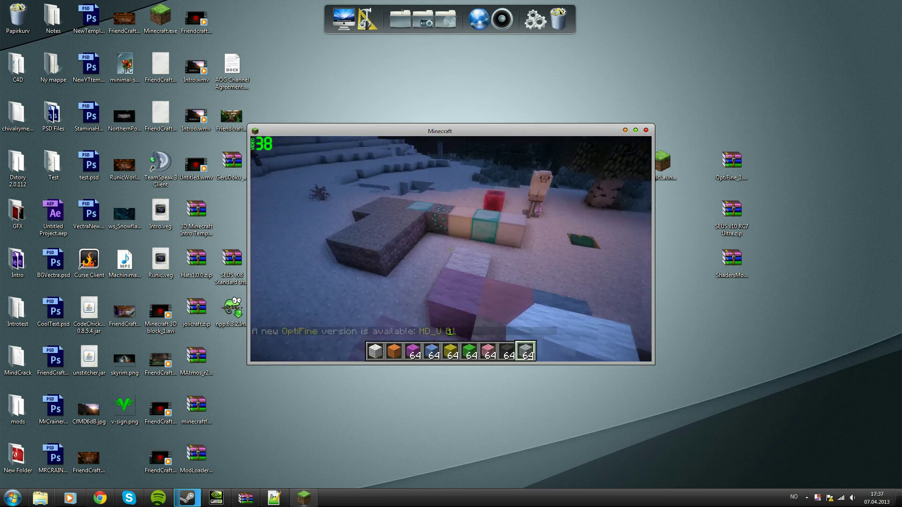
Walk past the coloured wool blocks and the red block to the nearby tree and examine the shader effects on its leaves
key(w)
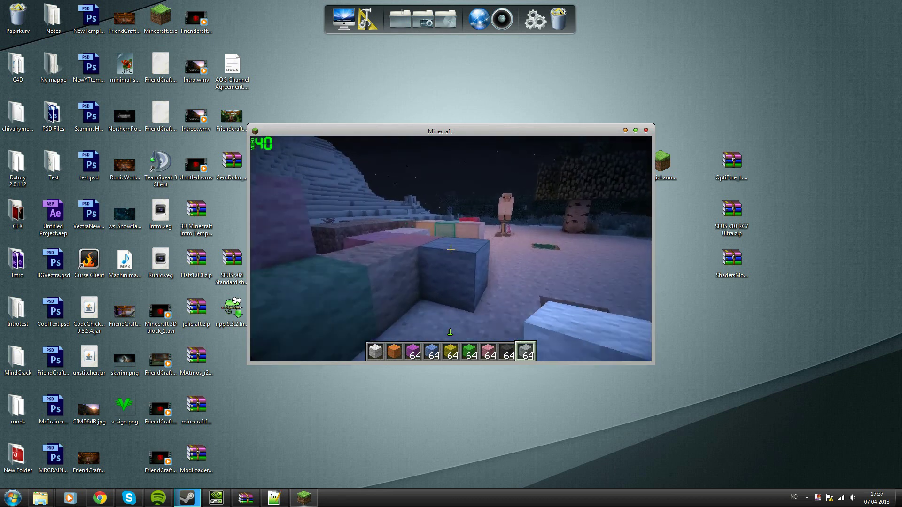
key(w)
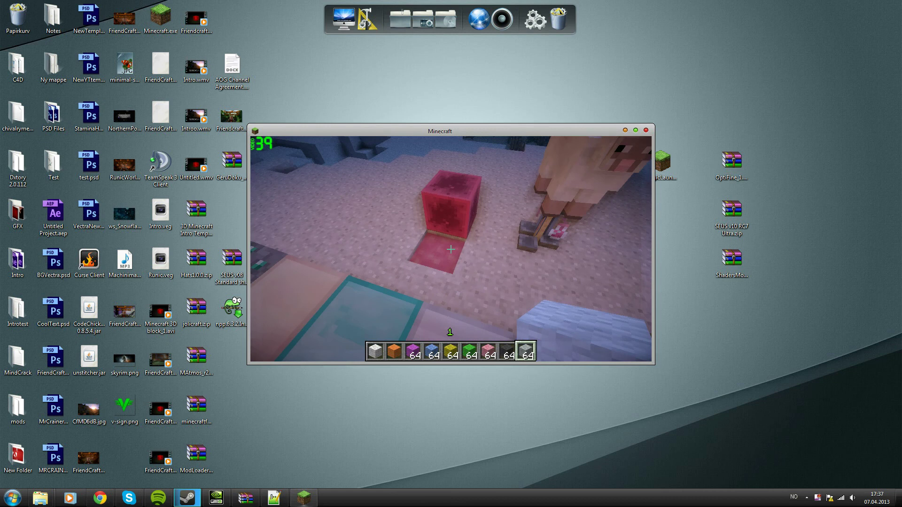
key(w)
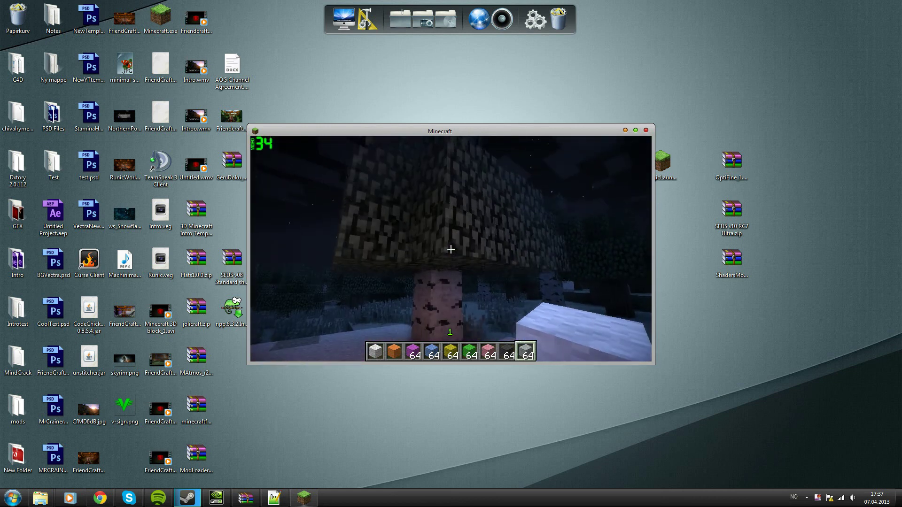
key(d)
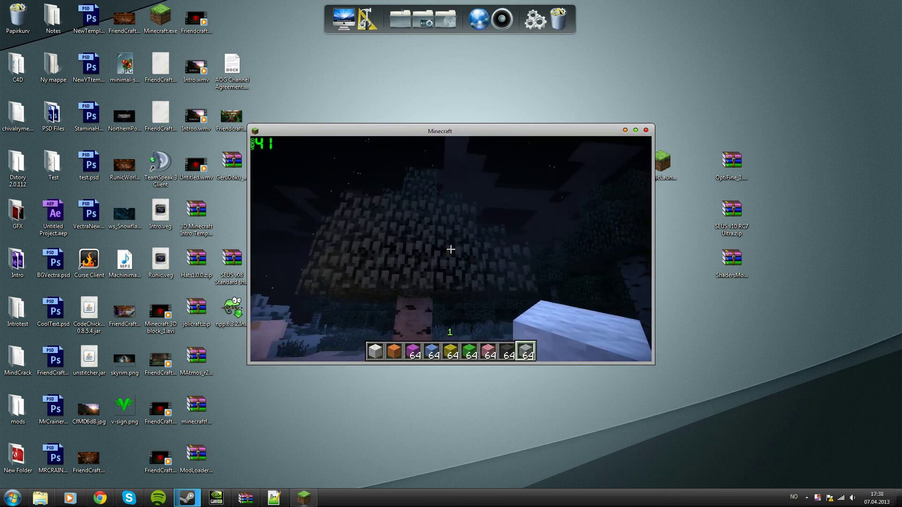
Back away from the tree, view the snowy hill, and return to the placed blocks to inspect their lighting up close
key(s)
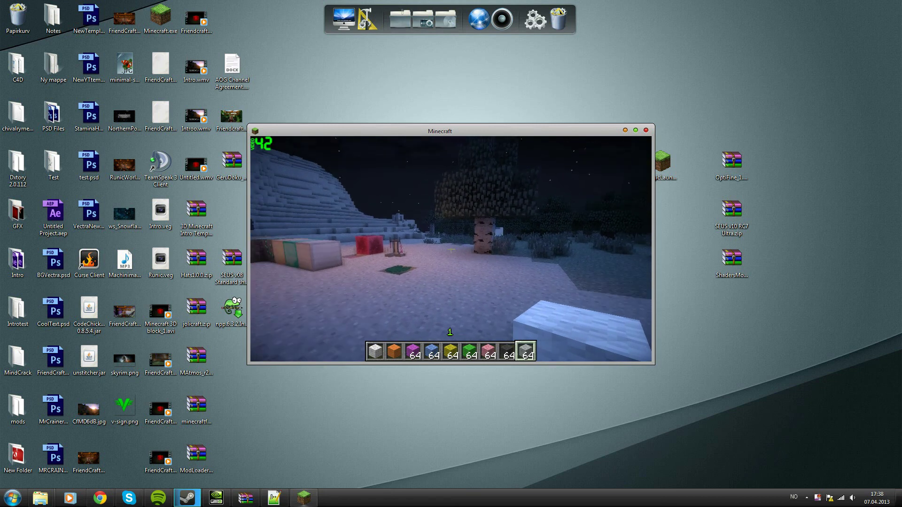
key(d)
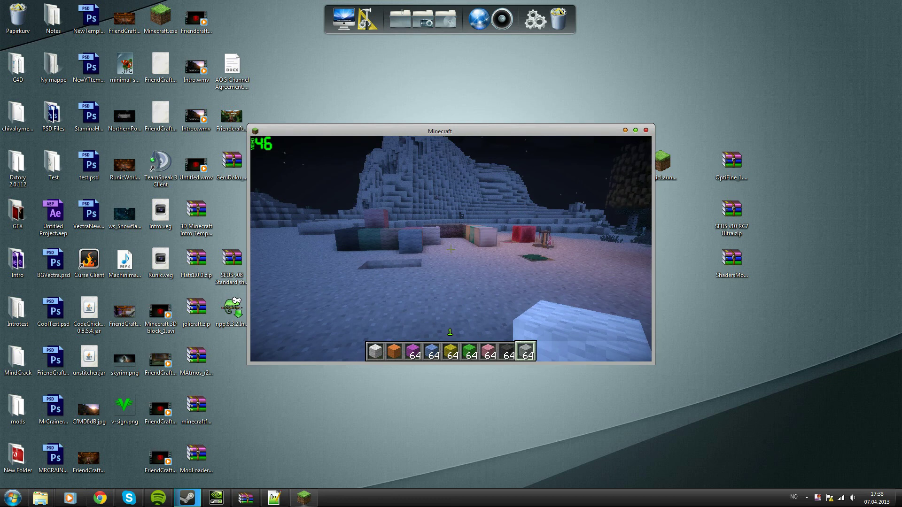
key(w)
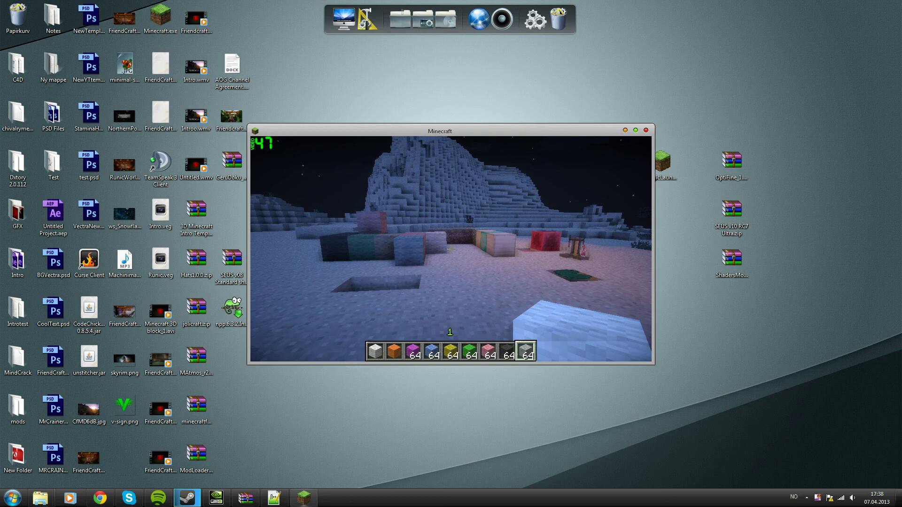
key(w)
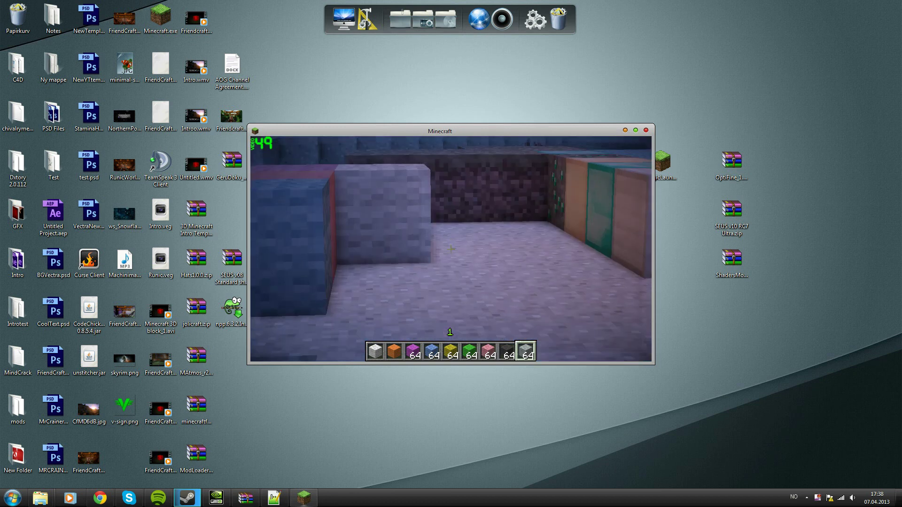